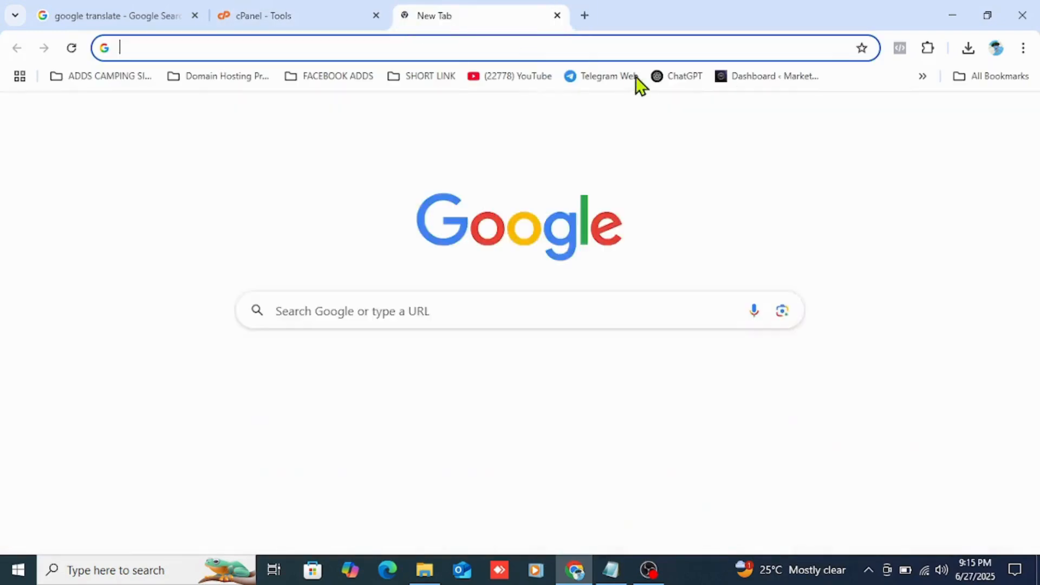
Step: Open the Softaculous Apps Installer from the cPanel tools and start a WordPress installation
click(271, 1)
scroll(652, 179, down, 5)
scroll(430, 217, down, 7)
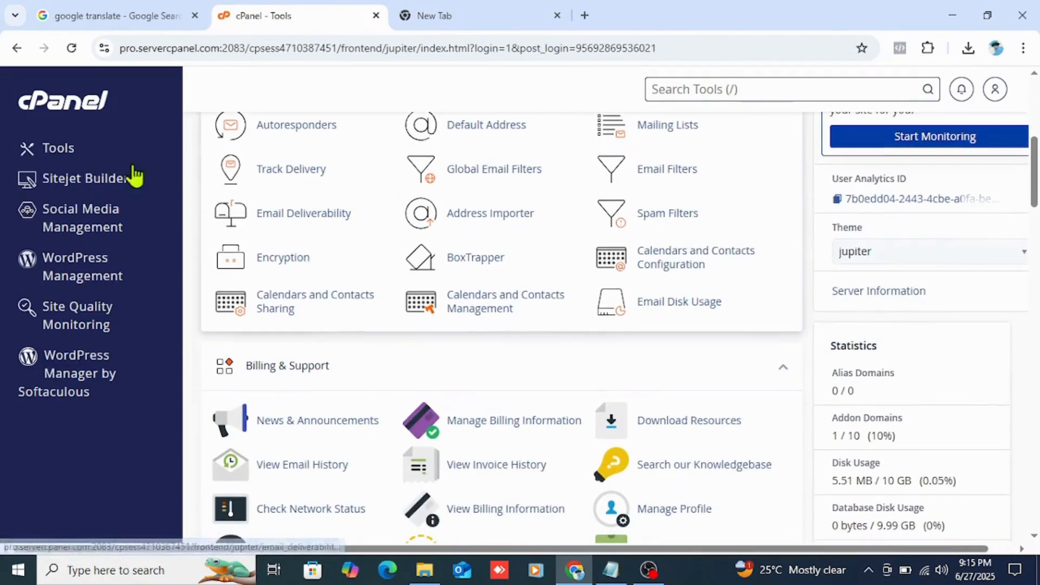
scroll(471, 278, down, 9)
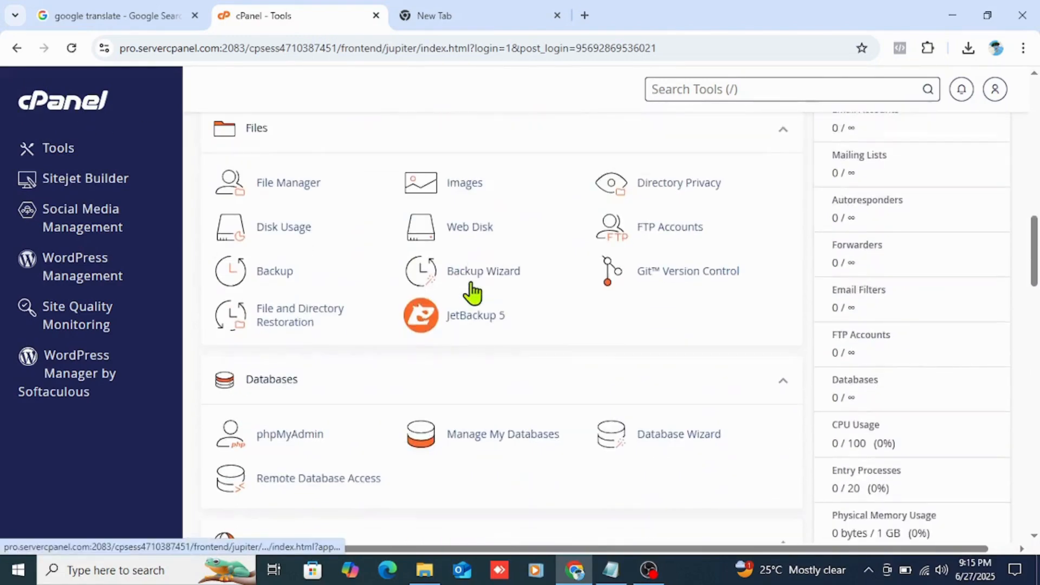
scroll(357, 329, down, 10)
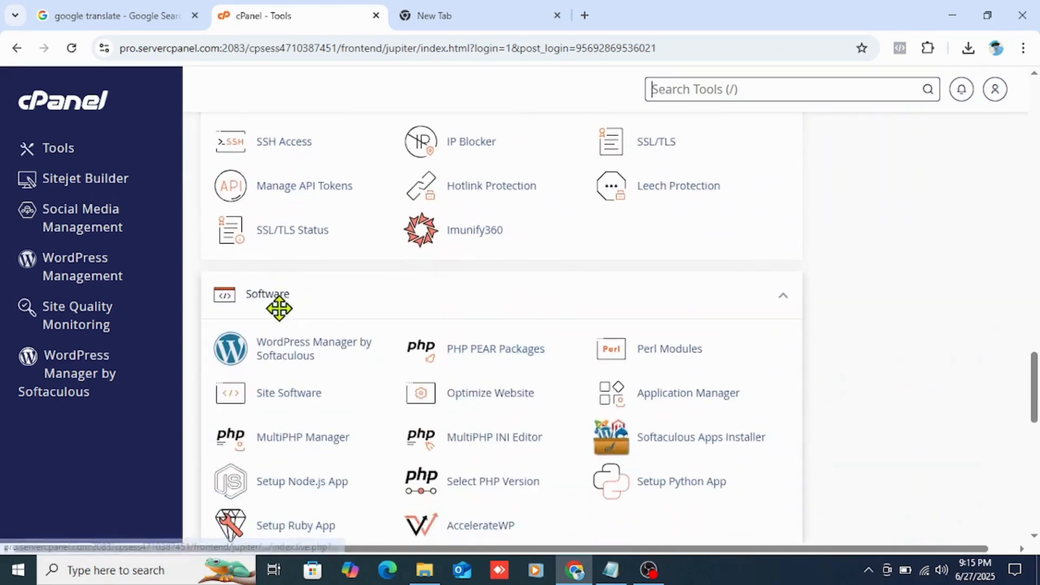
scroll(480, 332, down, 3)
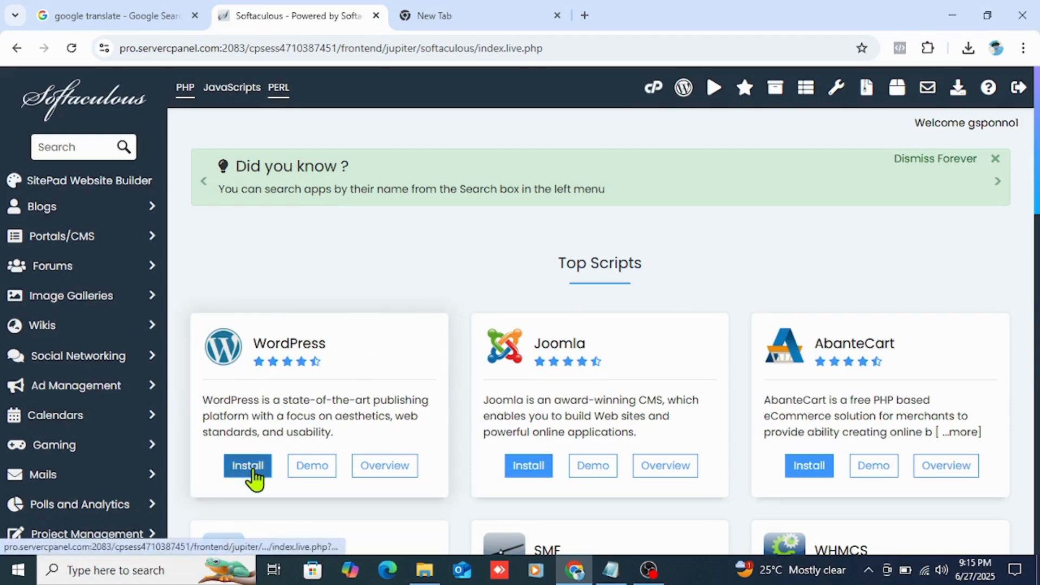
click(250, 472)
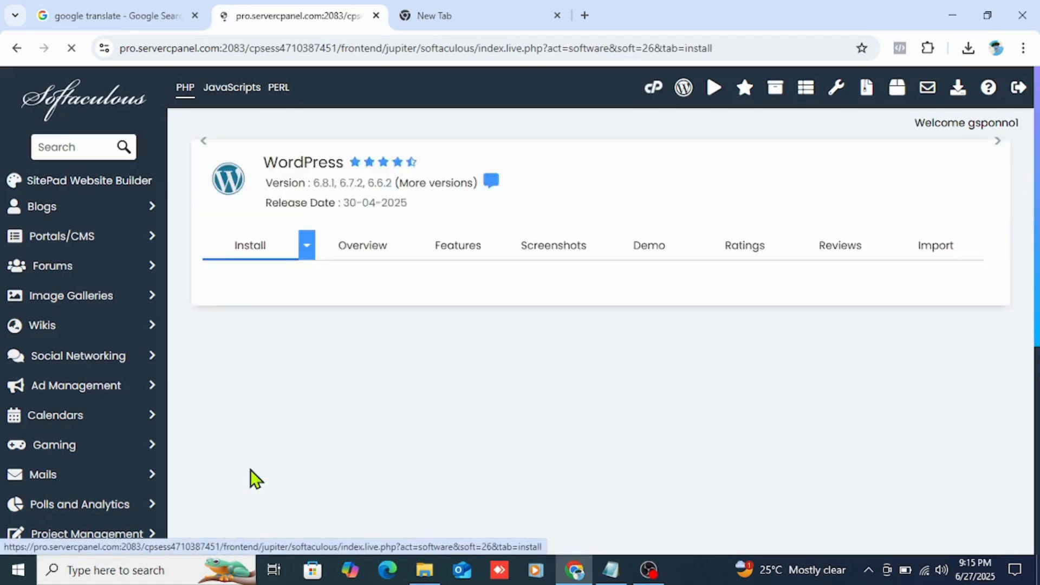
Step: Set the installation URL to the domain gsponno.com and clear the wp directory so WordPress installs in the root
scroll(580, 387, down, 1)
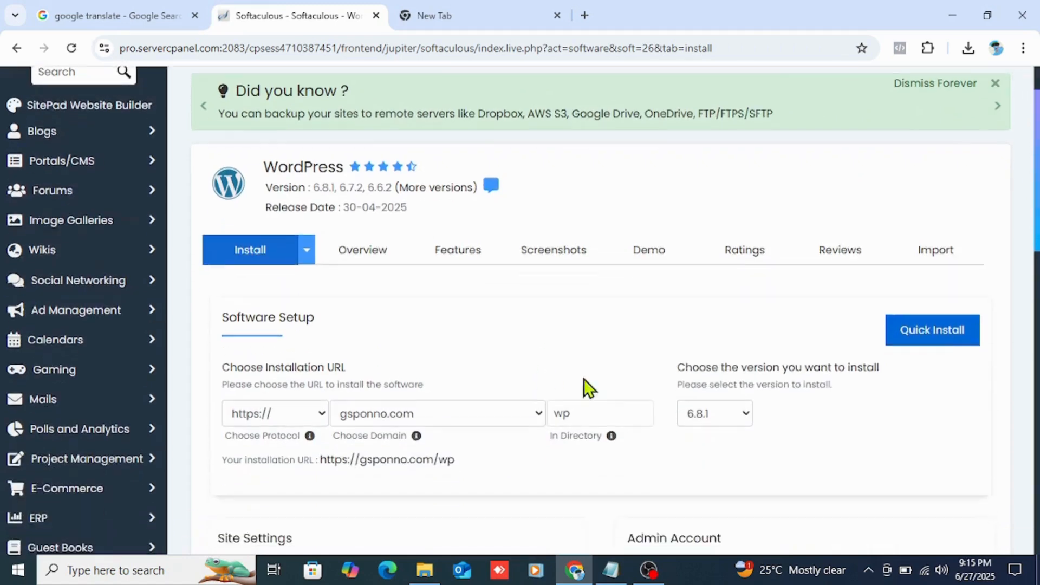
click(463, 417)
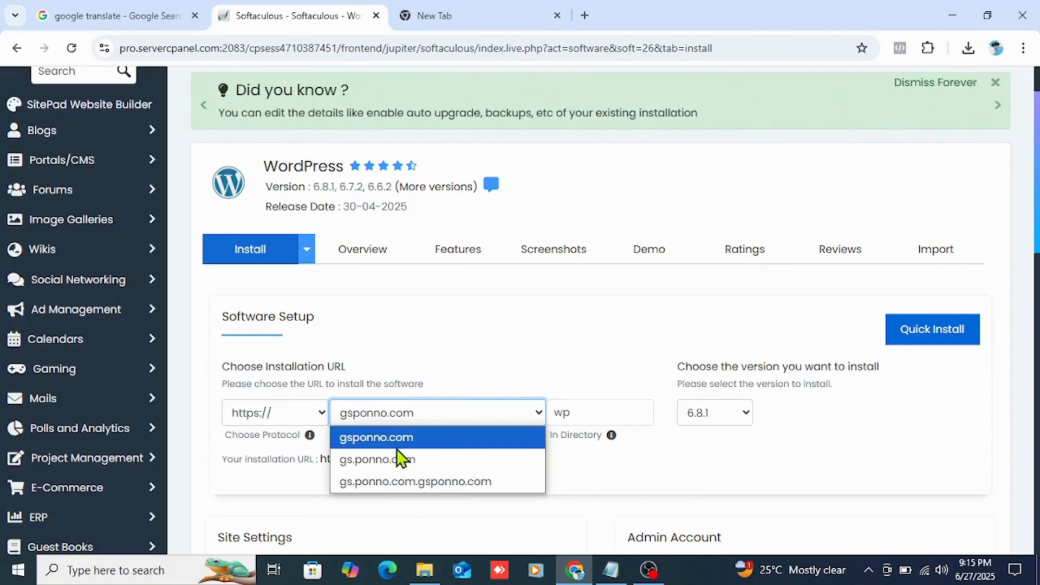
click(425, 437)
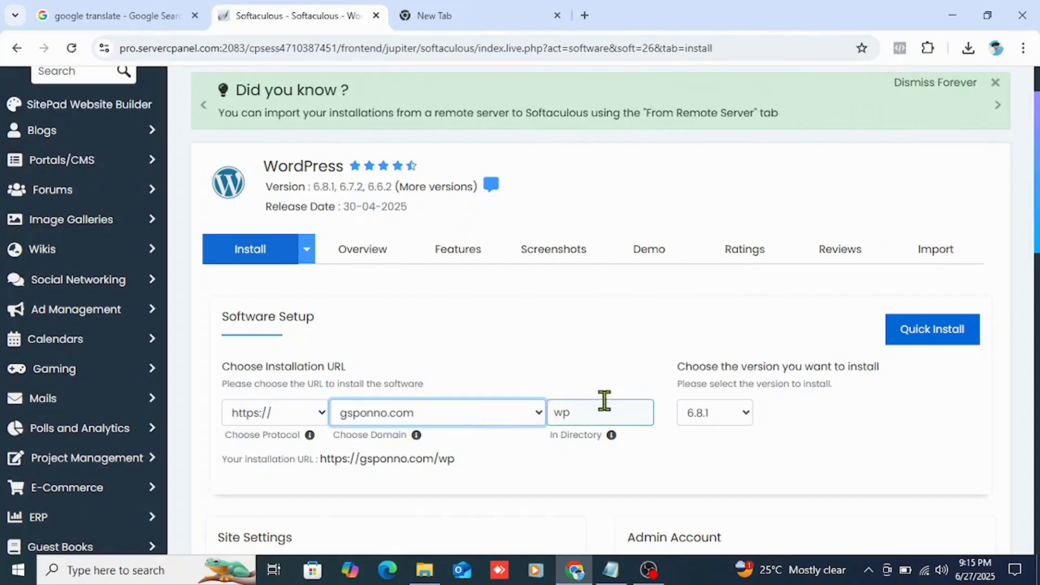
click(584, 410)
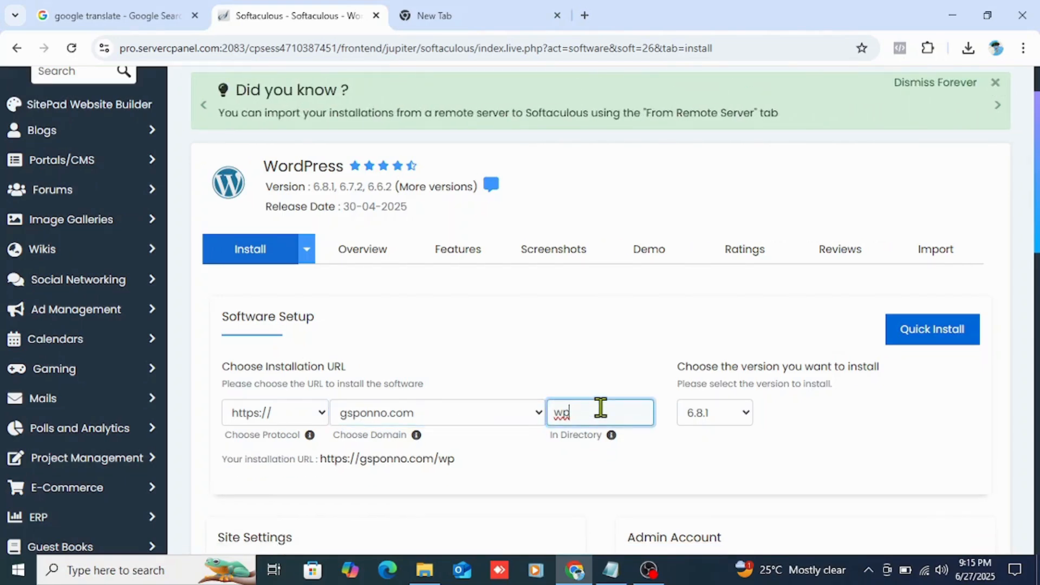
key(BackSpace)
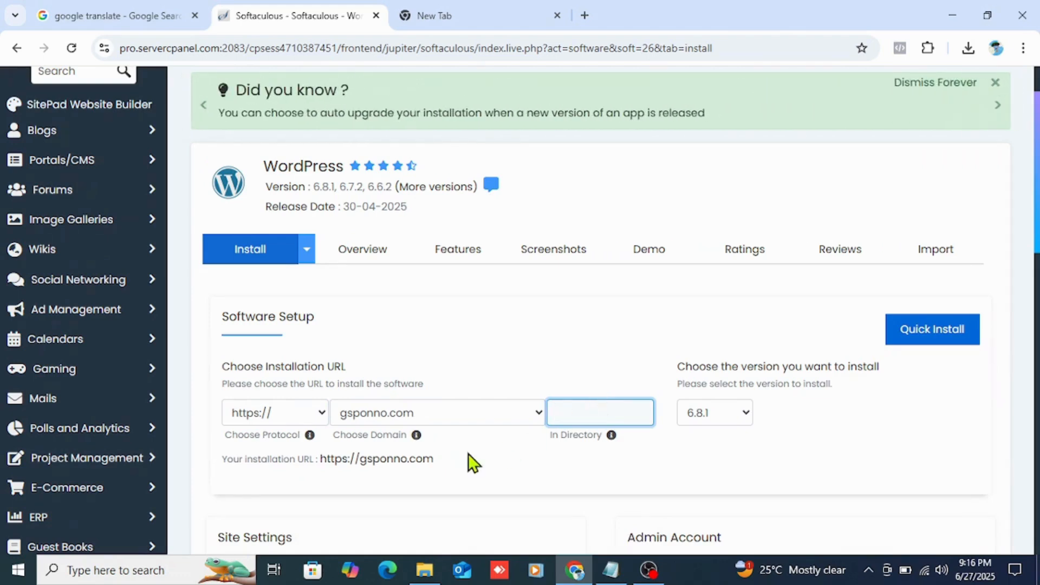
click(499, 440)
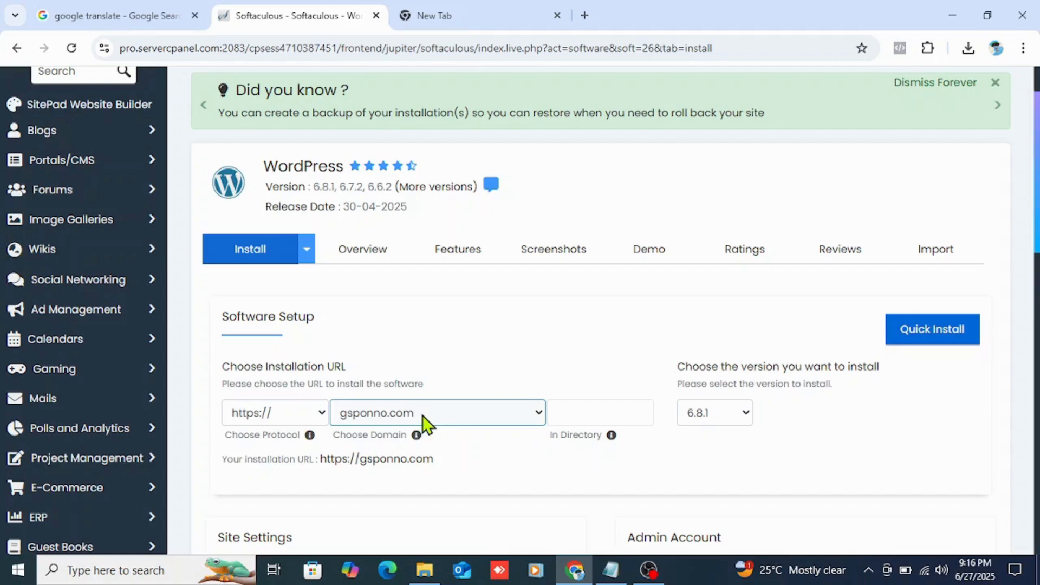
click(583, 409)
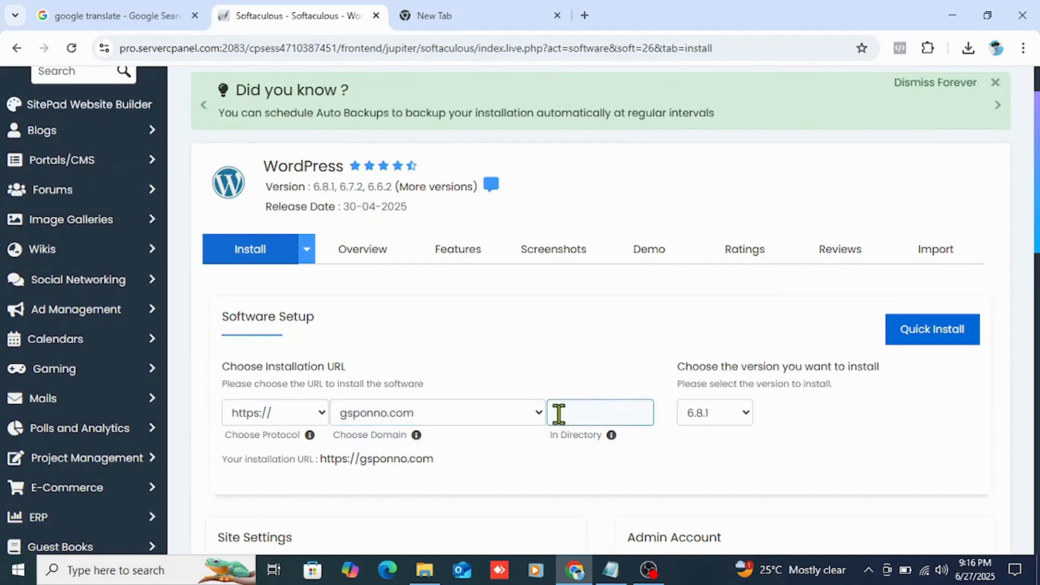
click(536, 441)
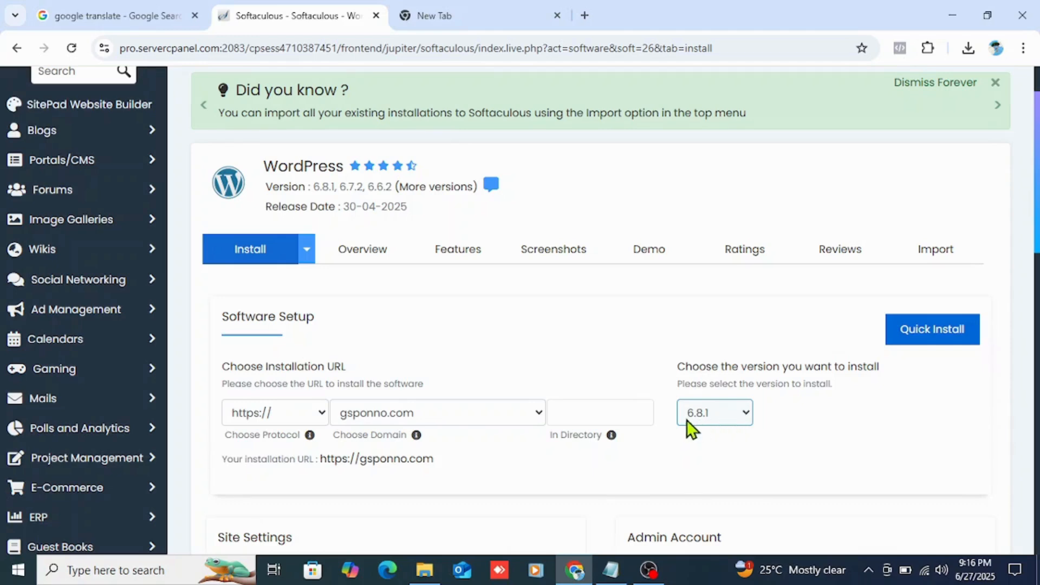
Step: Examine the site name, site description and admin account fields of the WordPress installation form
scroll(580, 441, down, 3)
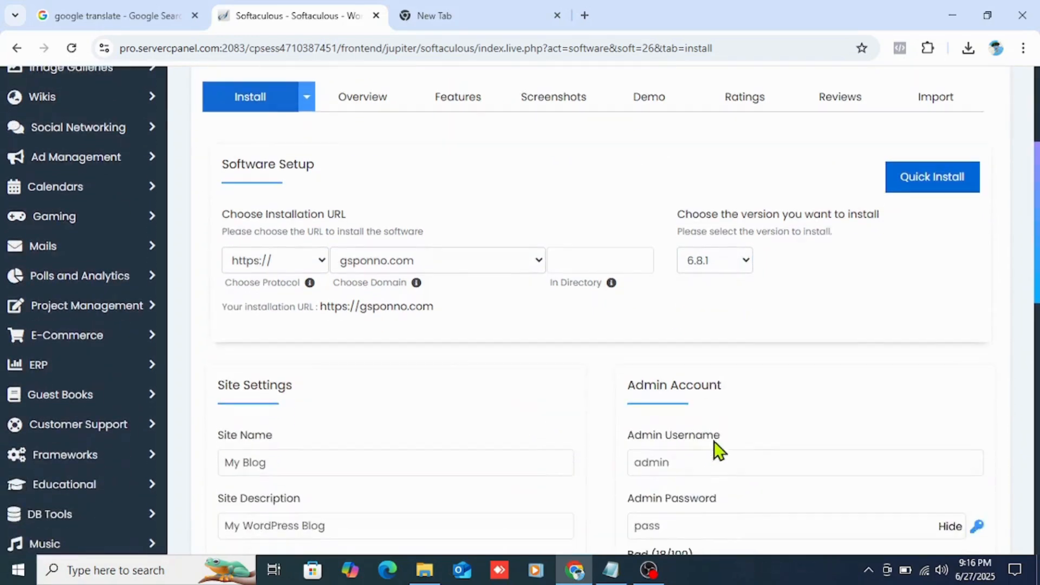
scroll(324, 447, down, 3)
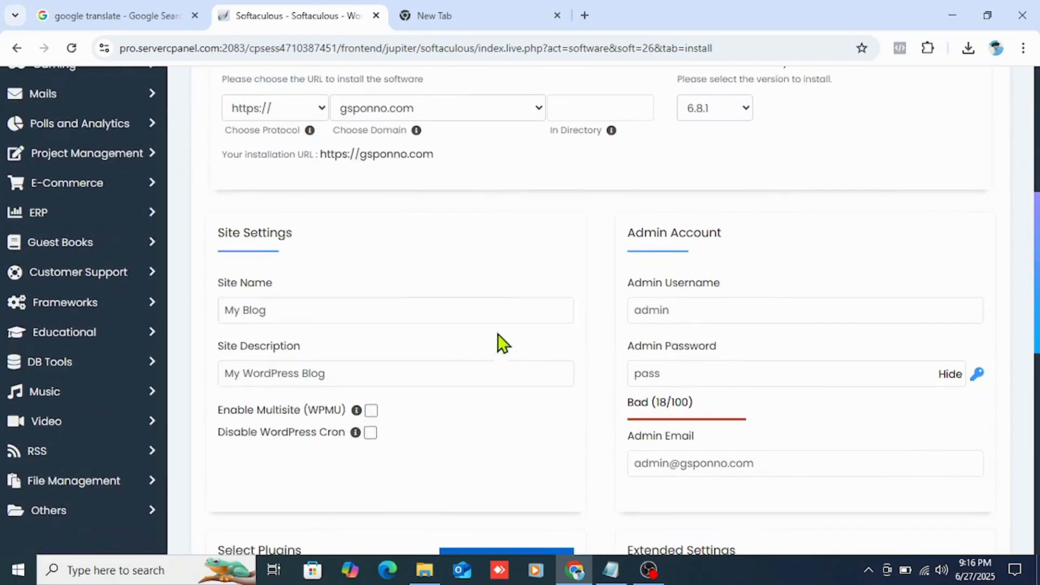
click(241, 311)
triple_click(240, 311)
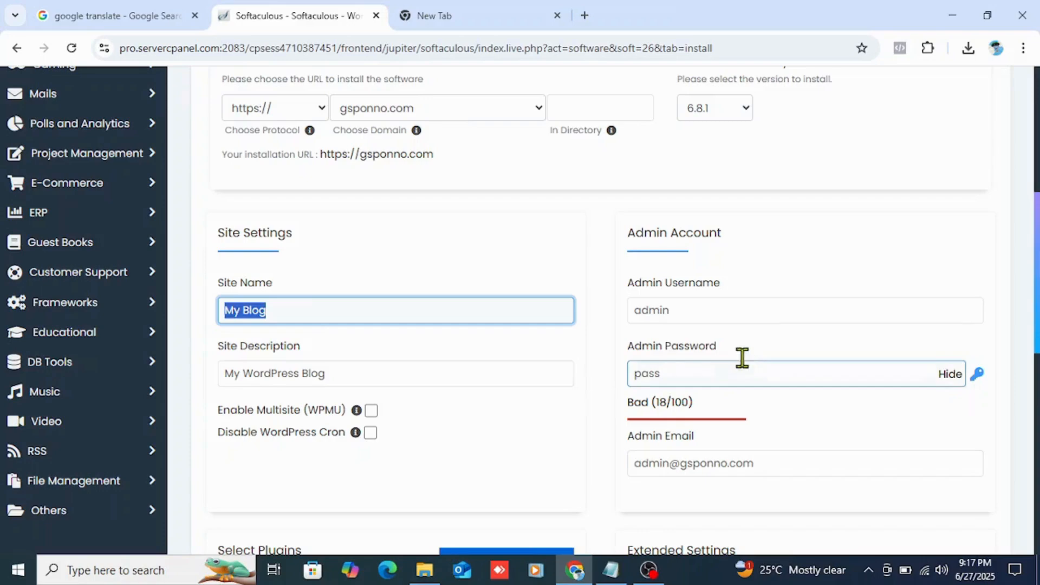
scroll(623, 368, up, 6)
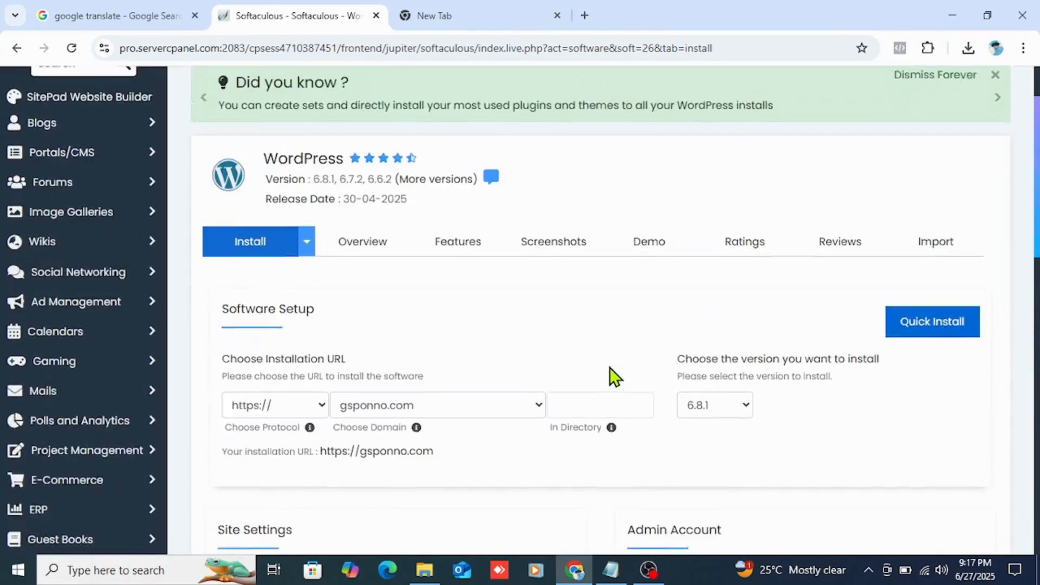
scroll(606, 320, down, 7)
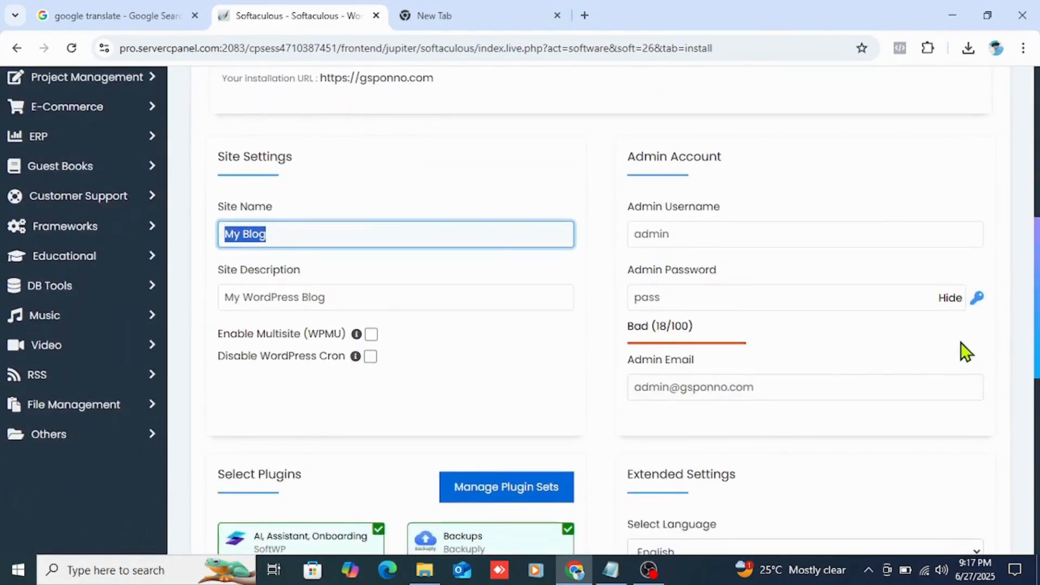
triple_click(705, 388)
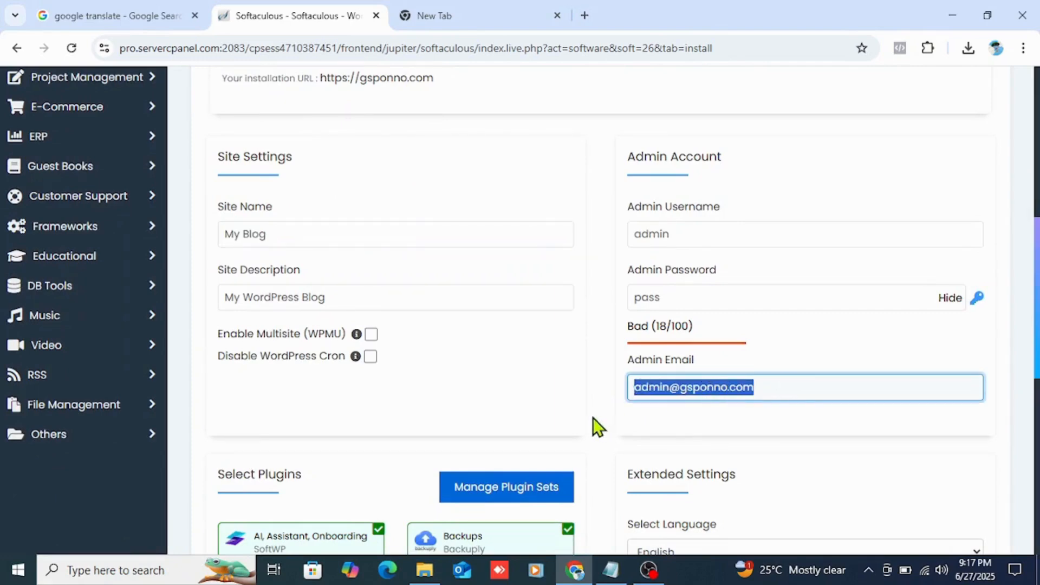
click(565, 419)
Step: Deselect the preselected plugins SoftWP, Backuply, SiteSEO, Pagelayer, GoSMTP, Loginizer and SpeedyCache
scroll(683, 411, down, 4)
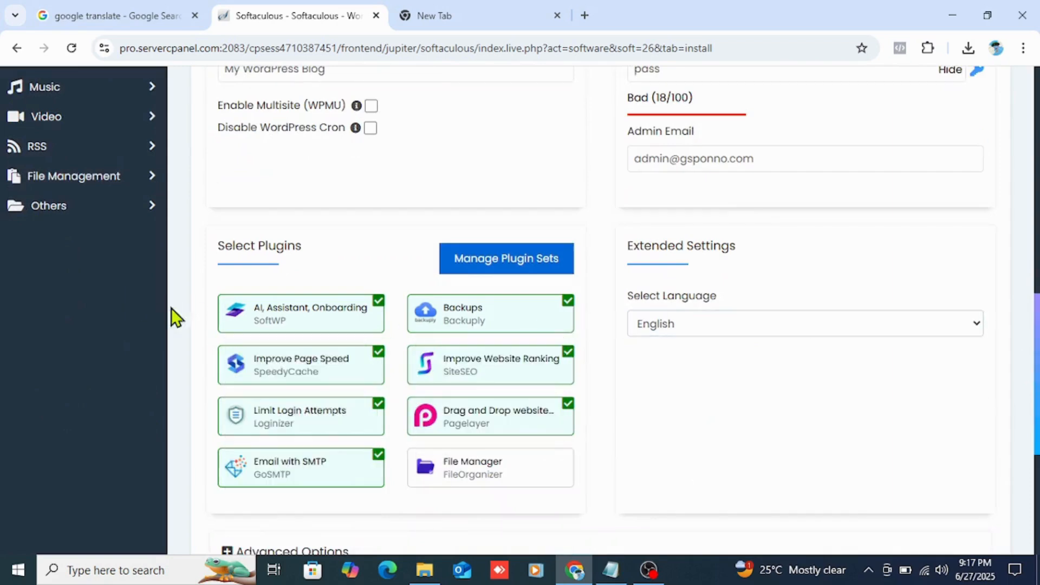
mouse_move(330, 317)
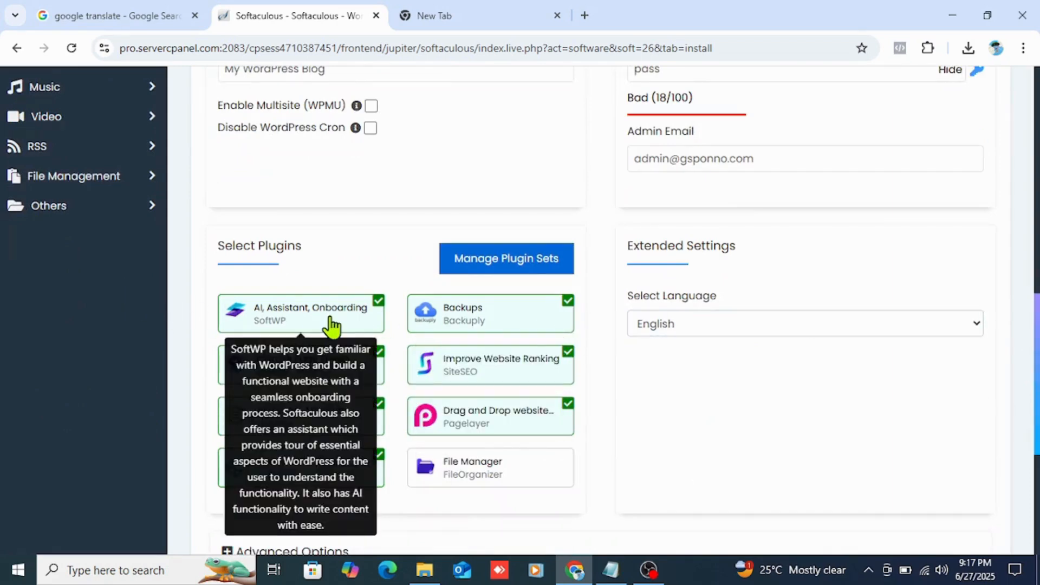
click(332, 324)
click(485, 318)
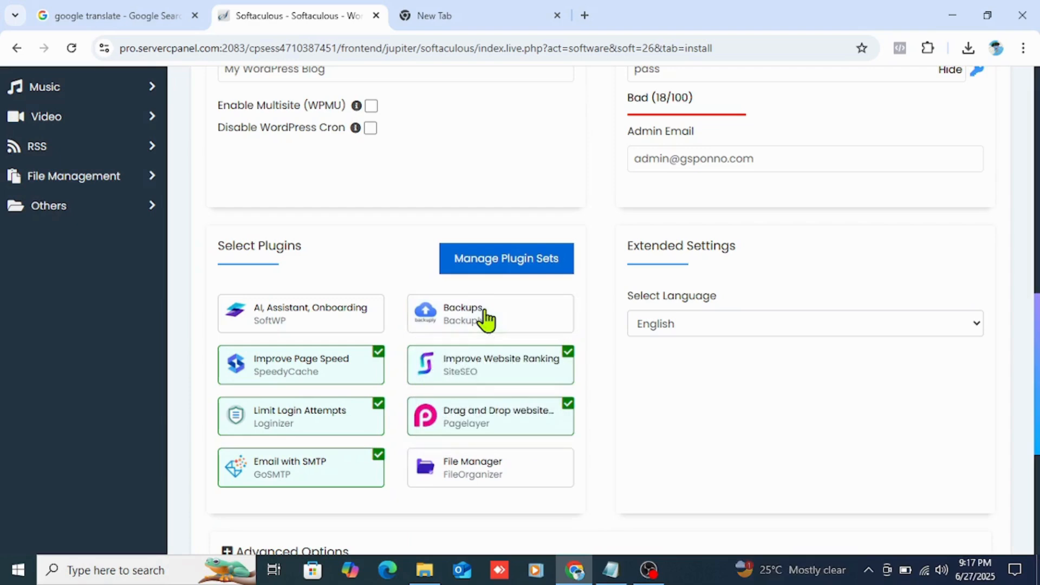
click(476, 380)
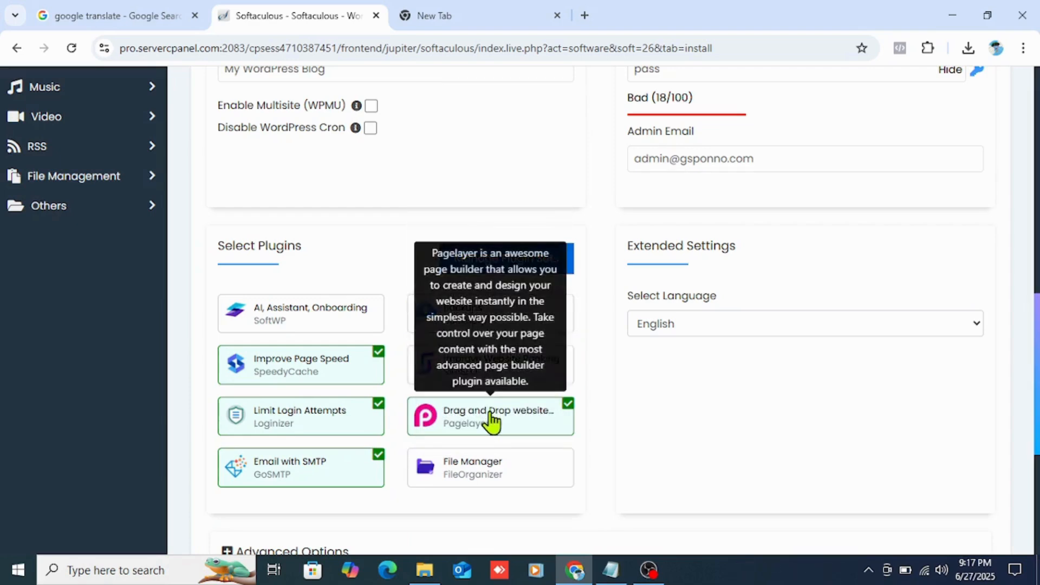
click(491, 421)
click(269, 491)
click(246, 416)
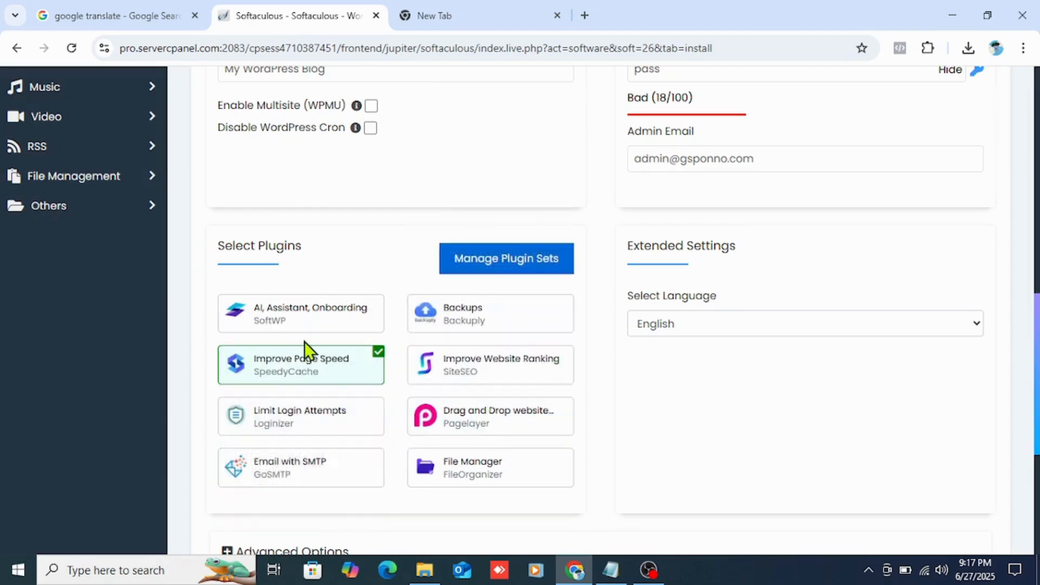
click(268, 379)
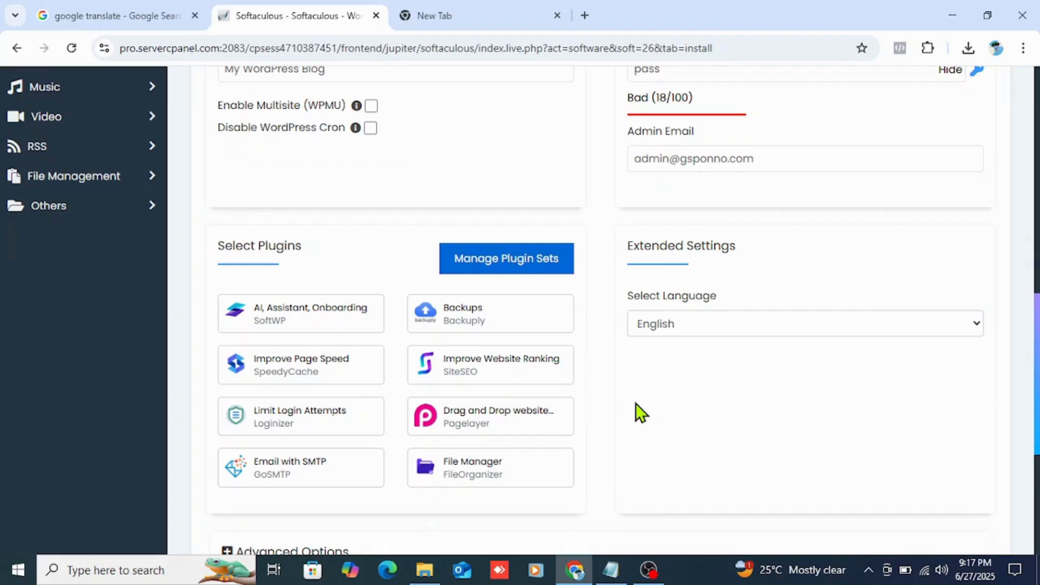
Step: Review the completed installation form and run the WordPress installation
scroll(636, 403, down, 5)
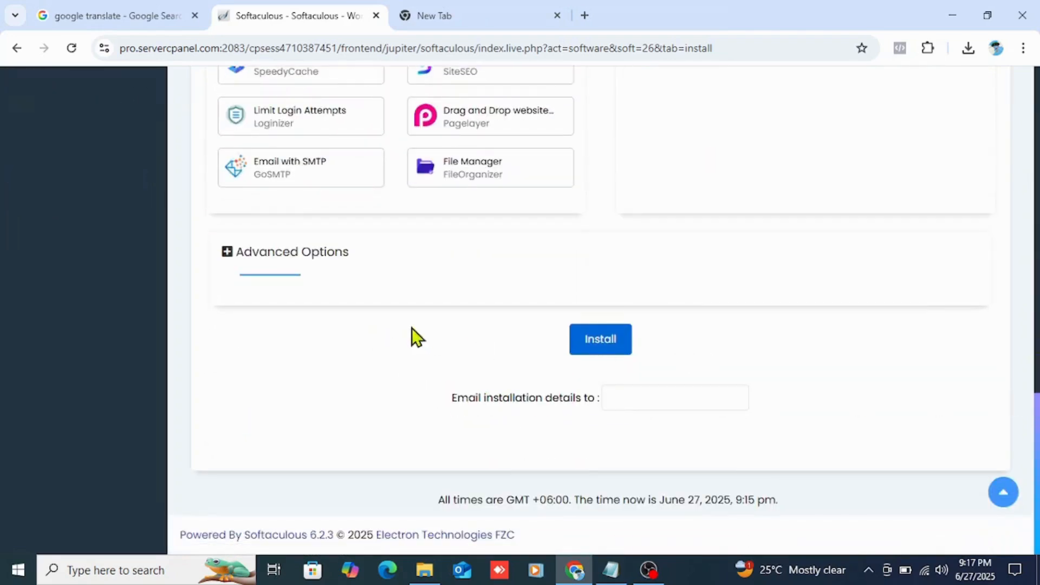
scroll(720, 190, up, 8)
scroll(623, 345, down, 7)
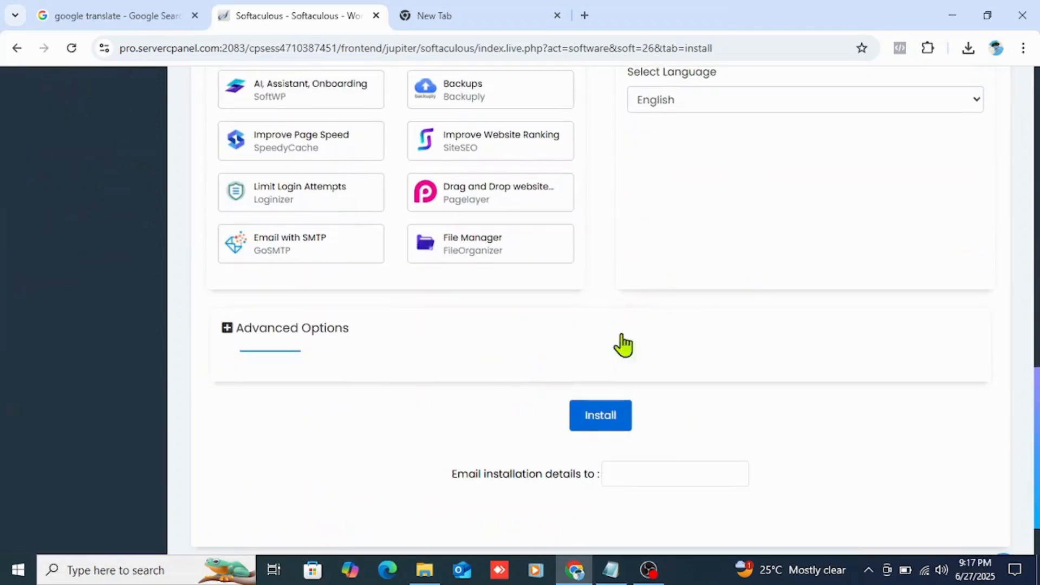
scroll(671, 274, up, 6)
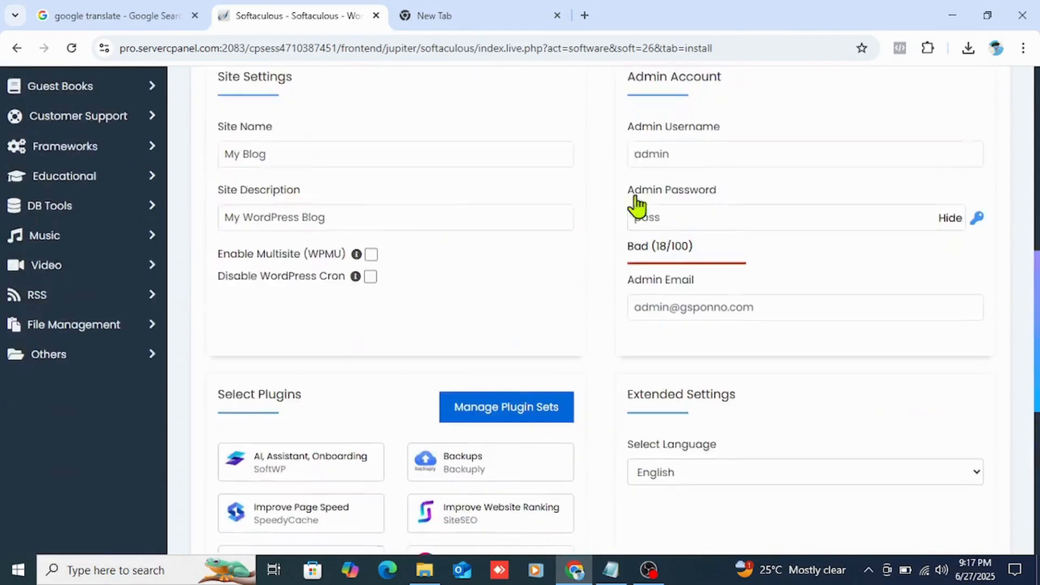
scroll(682, 213, up, 2)
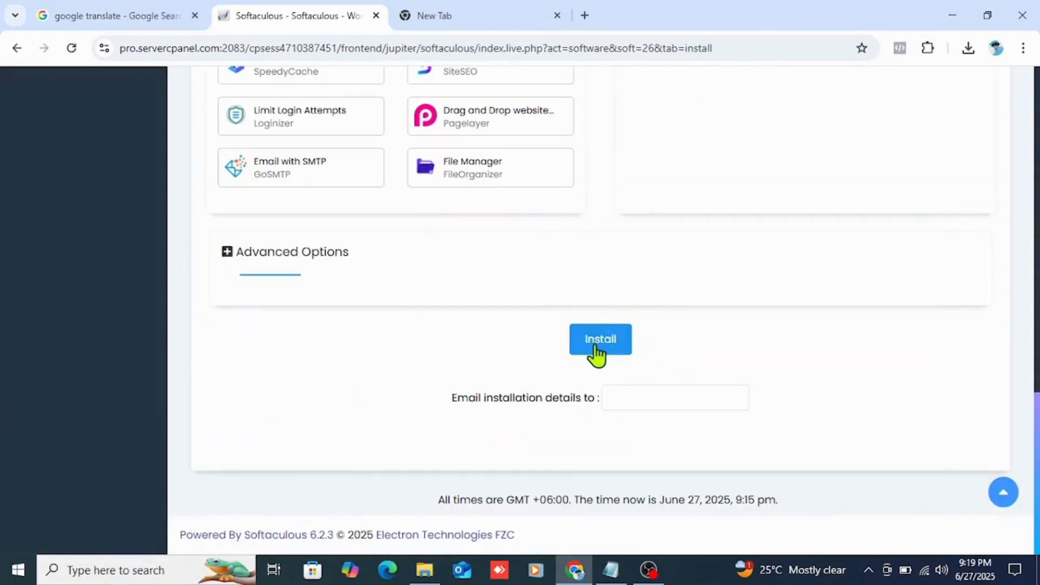
click(612, 340)
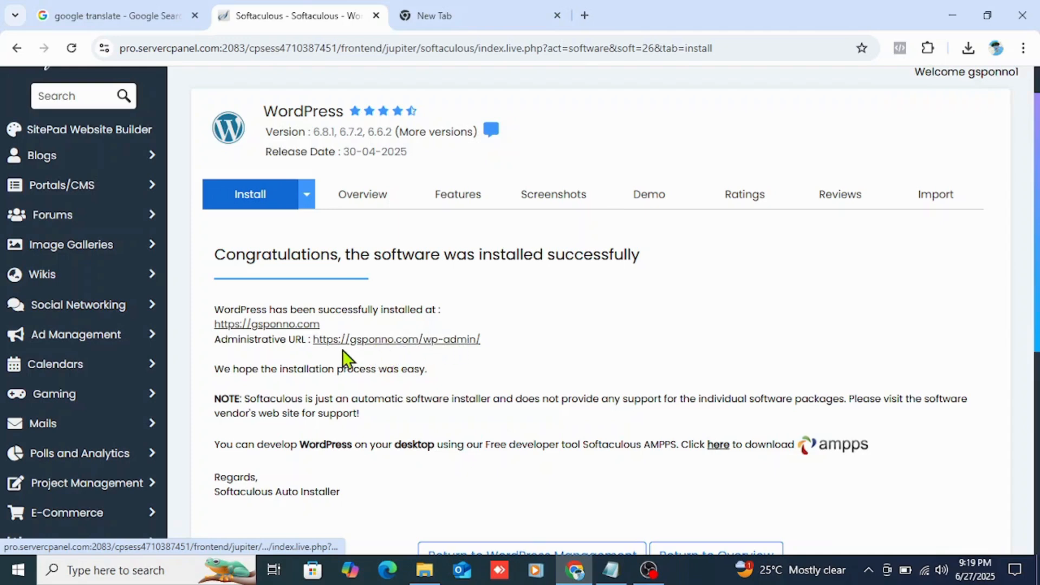
Step: Open the installed site's URL and its wp-admin administrative URL, each in a new browser tab
right_click(273, 331)
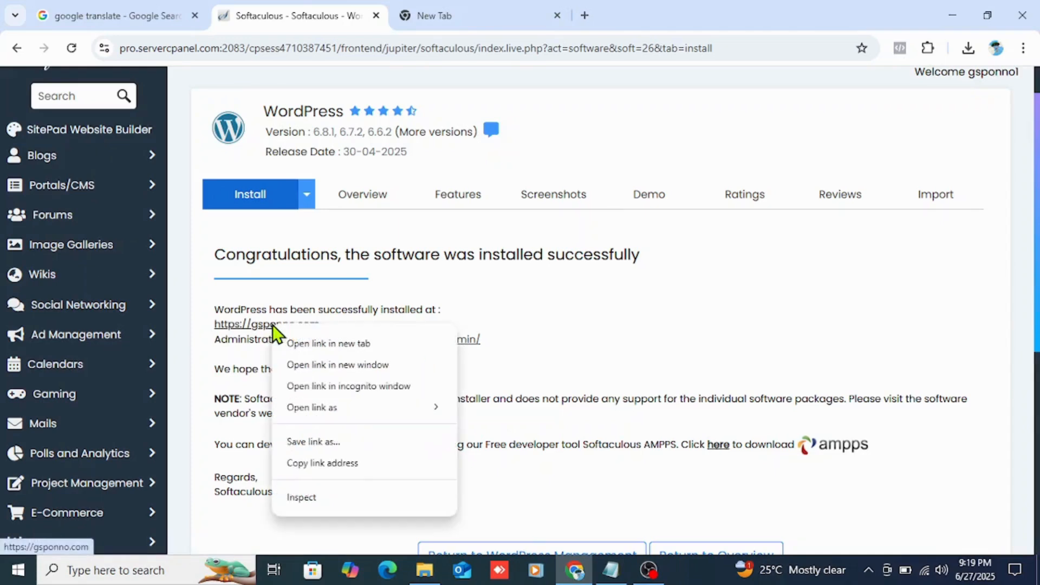
click(304, 341)
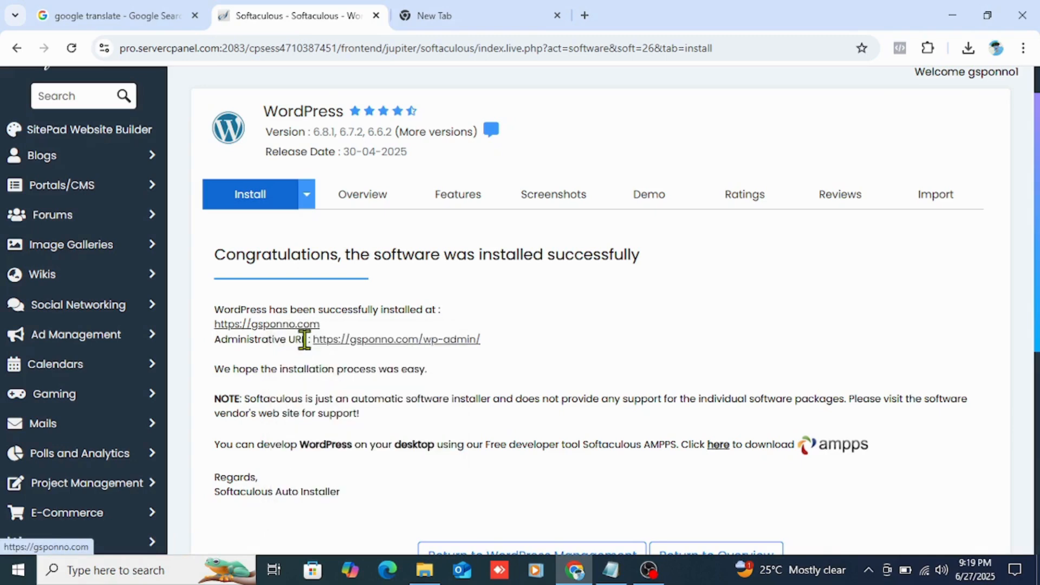
right_click(374, 346)
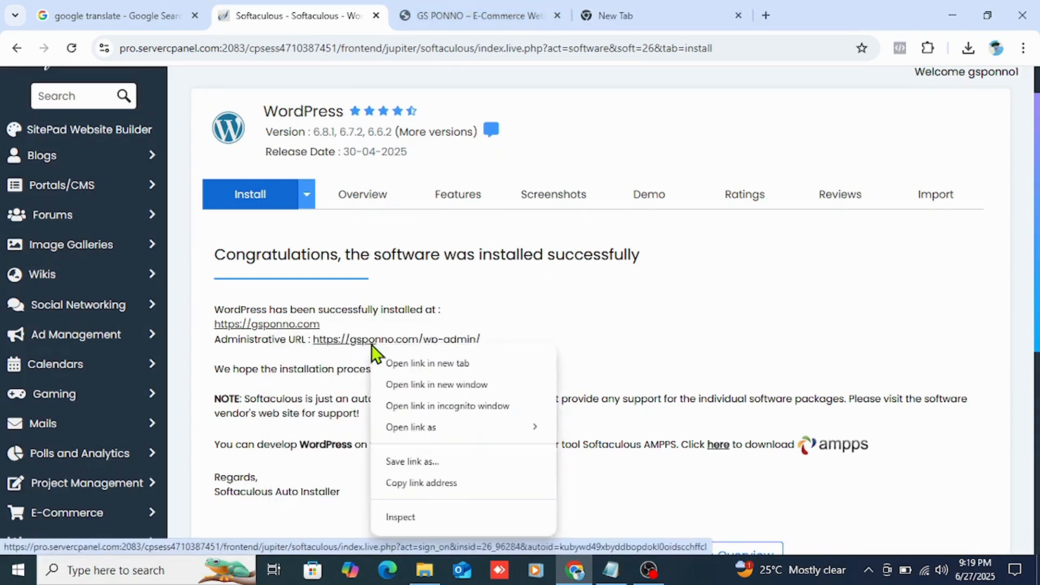
click(405, 362)
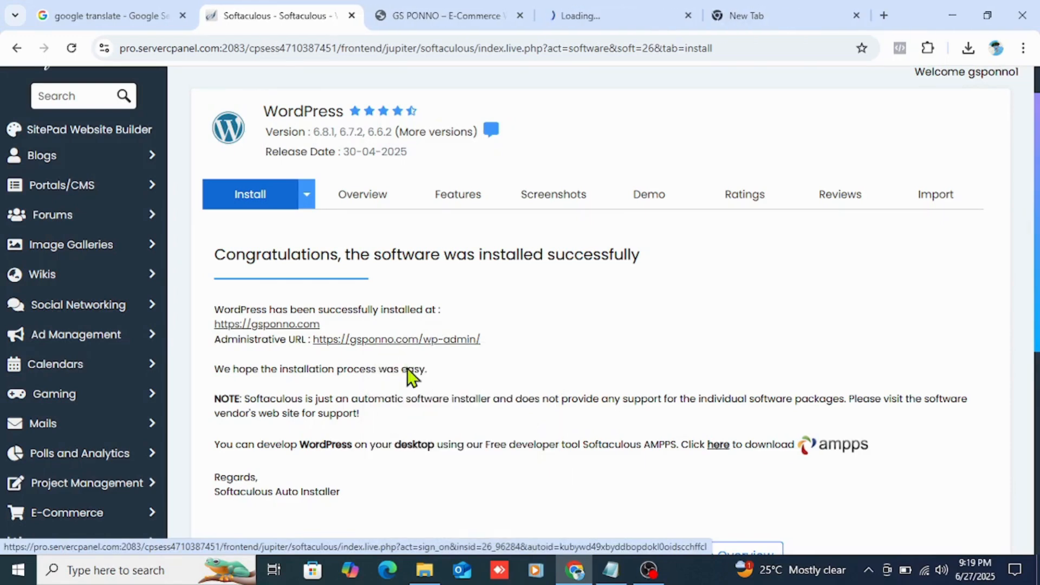
Step: Examine the new site's home page, then the WordPress dashboard's widgets and its administration sections
click(453, 15)
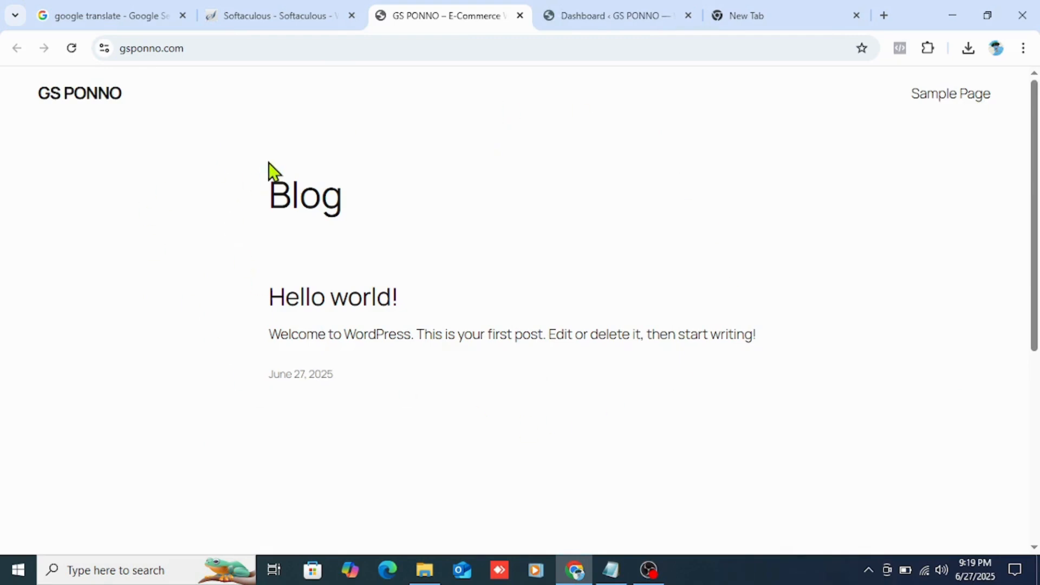
click(638, 11)
scroll(741, 225, down, 5)
scroll(286, 399, down, 5)
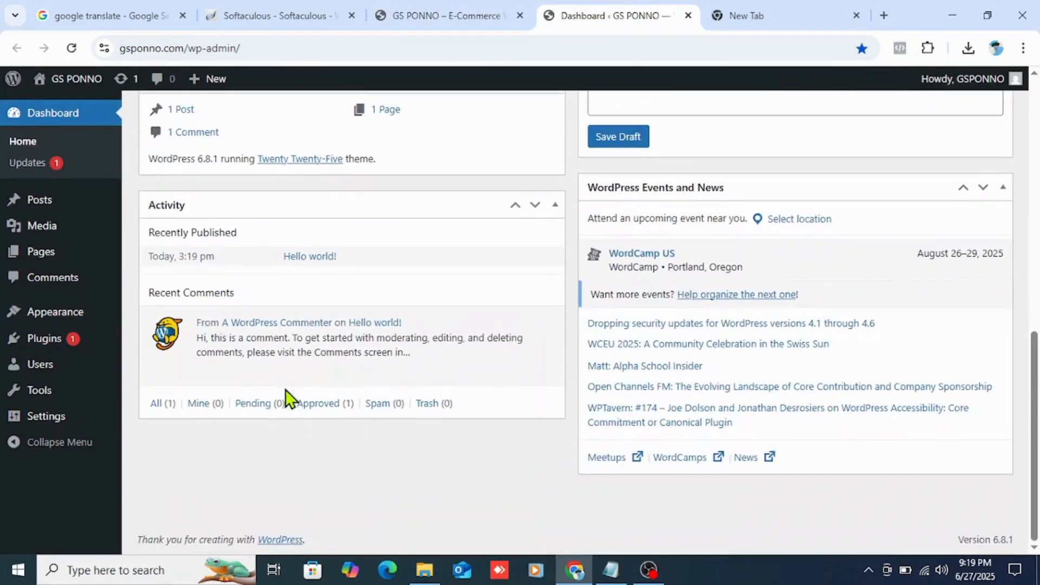
scroll(216, 379, up, 8)
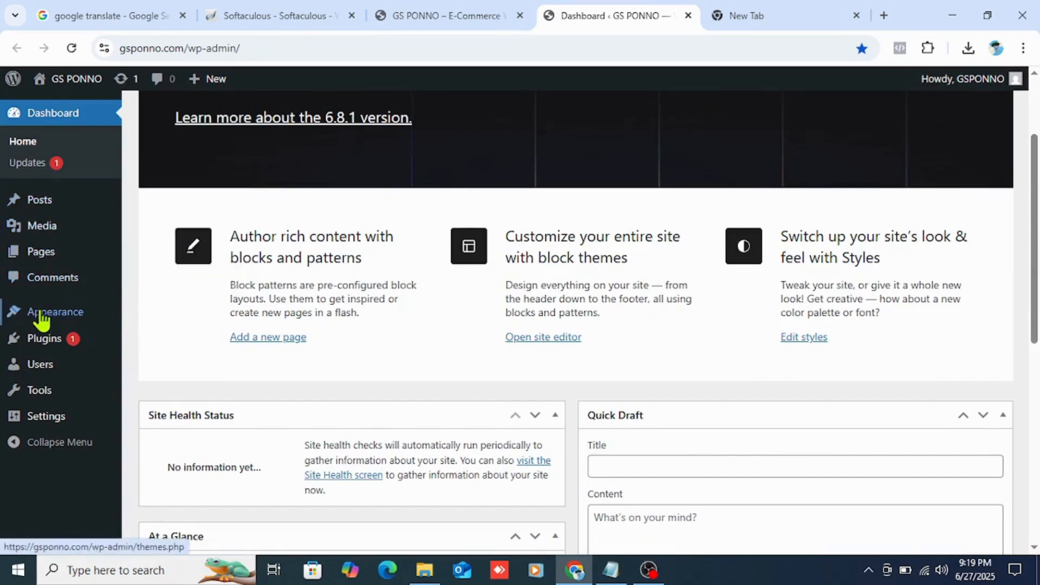
mouse_move(52, 371)
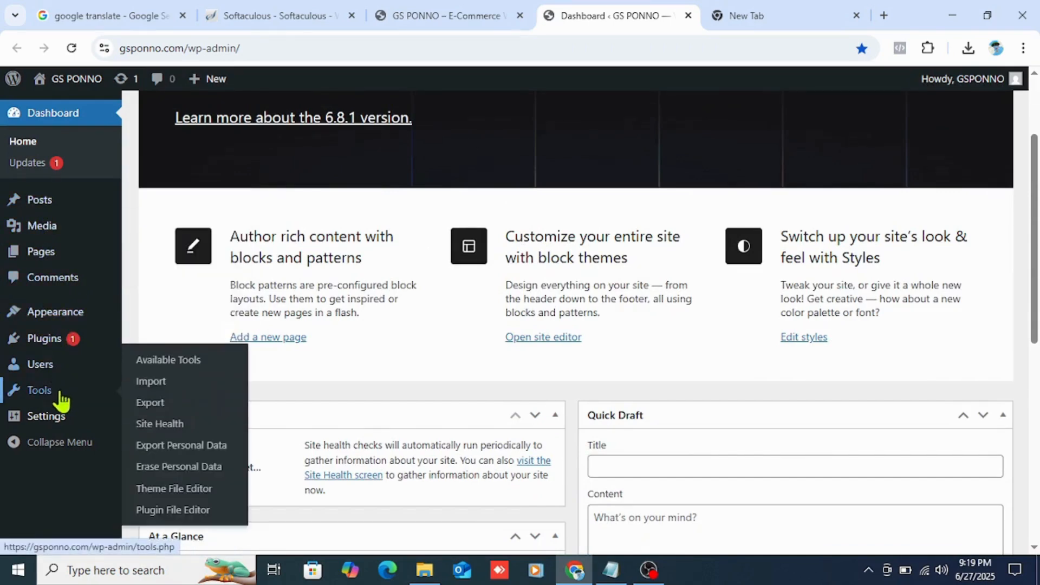
scroll(720, 186, up, 3)
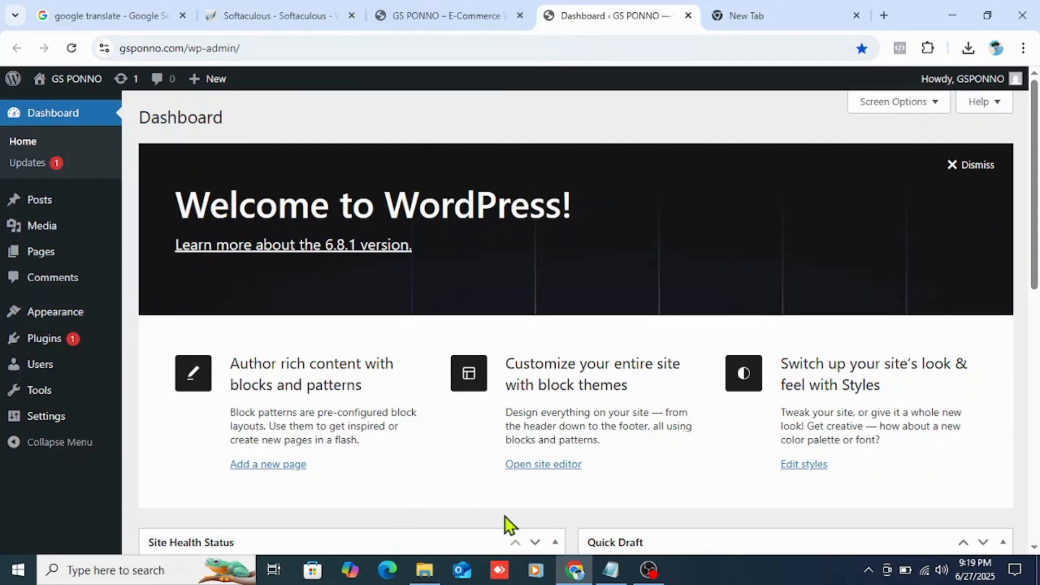
mouse_move(575, 570)
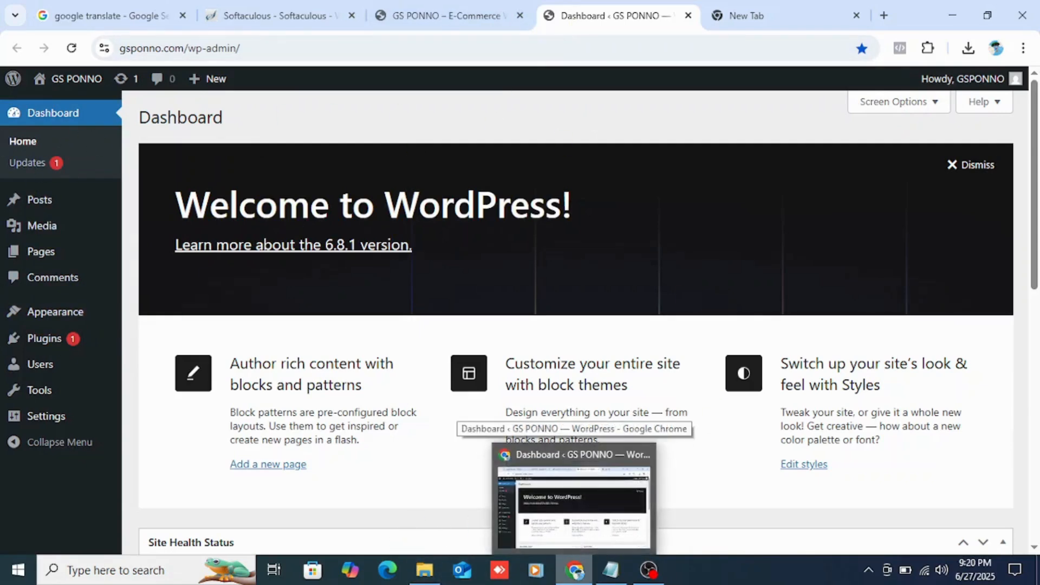